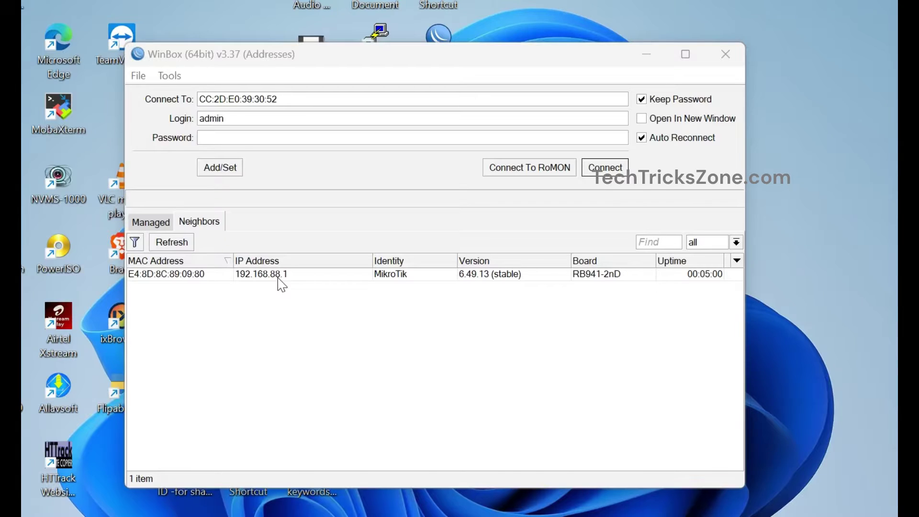
Connect to the MikroTik hAP lite router from the Neighbors list and expand the IP menu
click(170, 243)
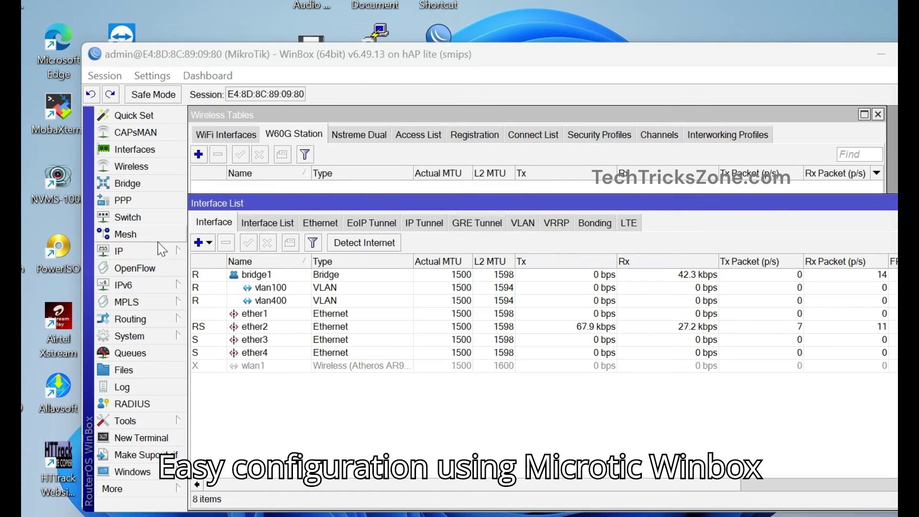
click(158, 247)
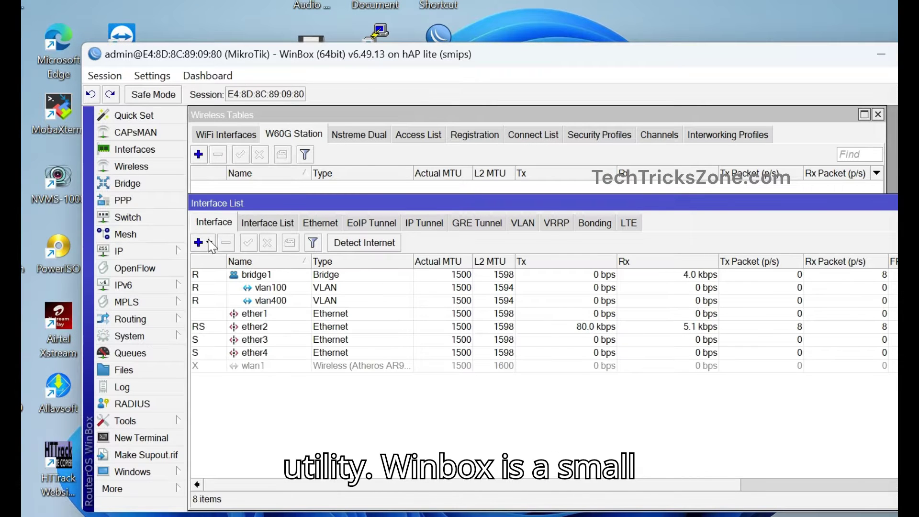
click(168, 245)
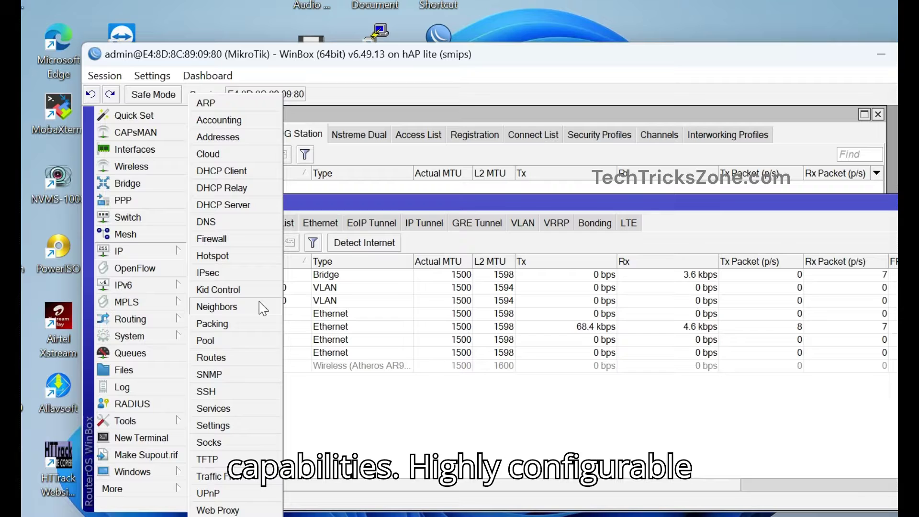
Browse the MPLS, IPv6 and System menus in the router session's left panel
click(143, 302)
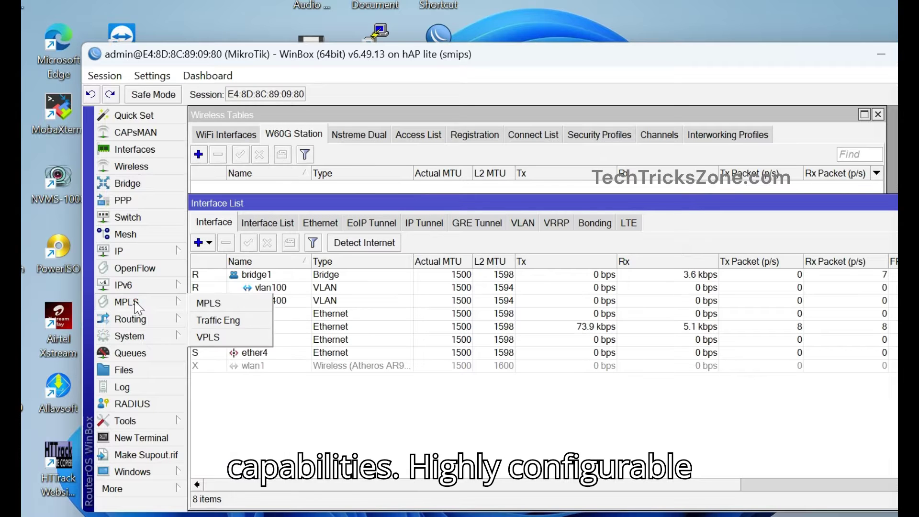
click(168, 285)
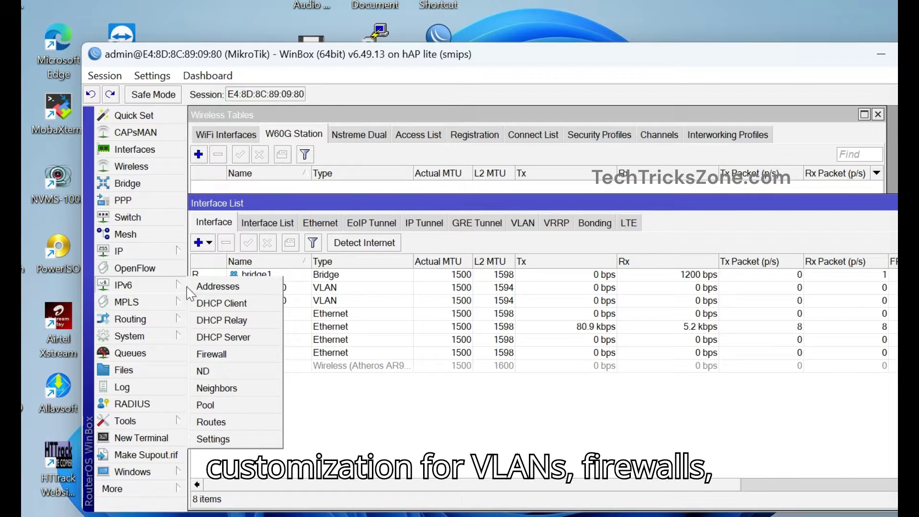
click(161, 301)
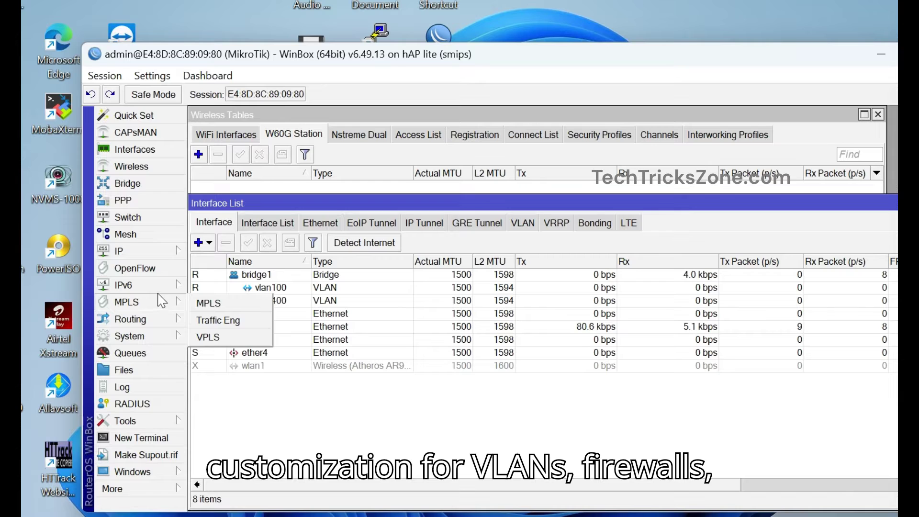
click(163, 335)
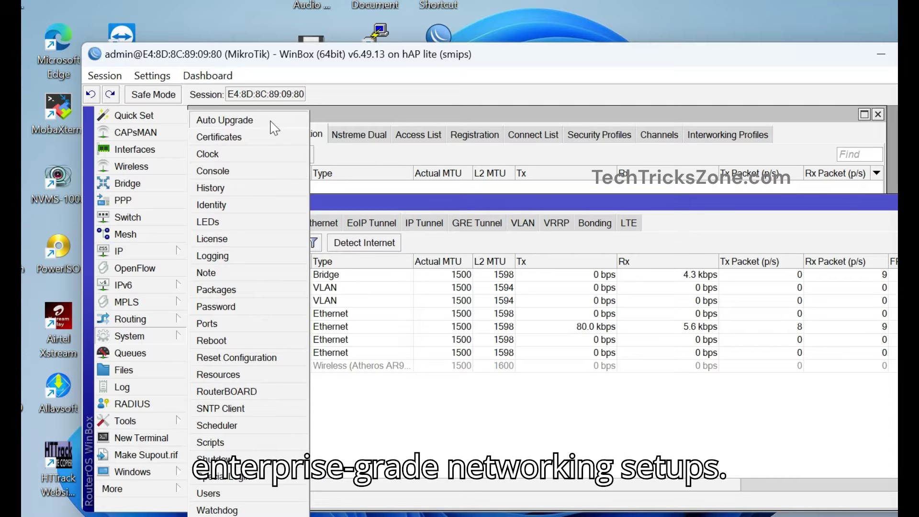
Show Auto Upgrade and RADIUS, then bring the eight-interface Interface List to the front
click(251, 120)
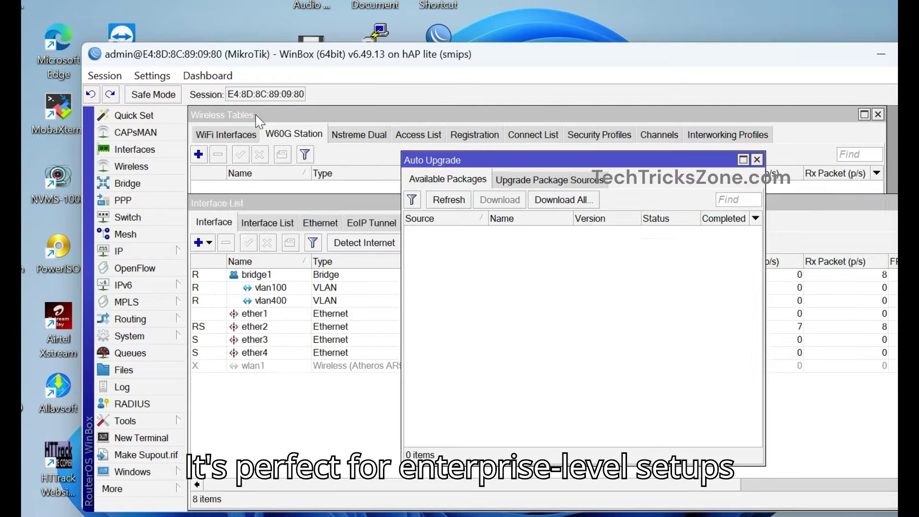
click(156, 406)
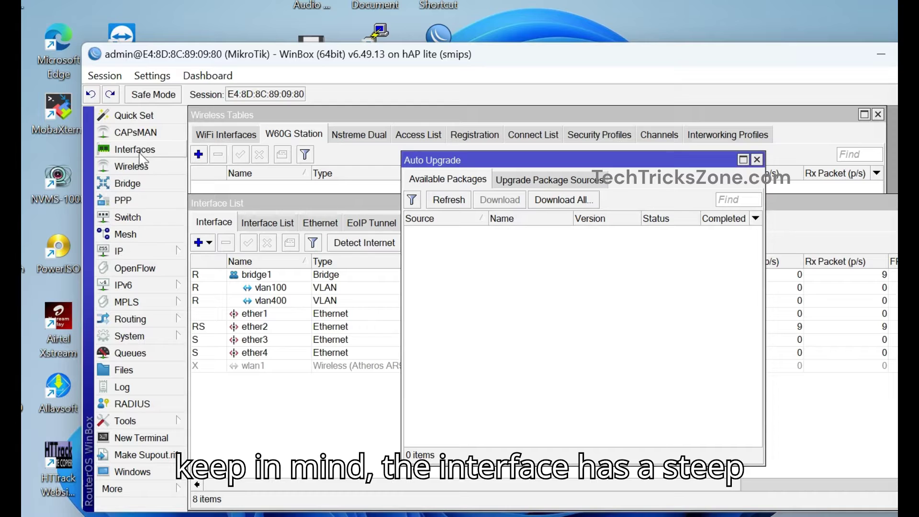
click(154, 149)
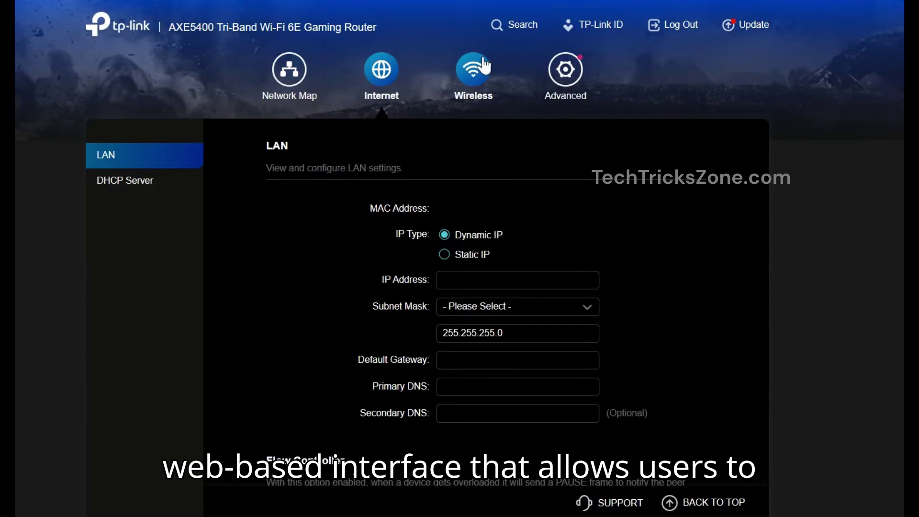
Go through Wireless and Advanced to the TP-Link ID router-binding login page
click(473, 69)
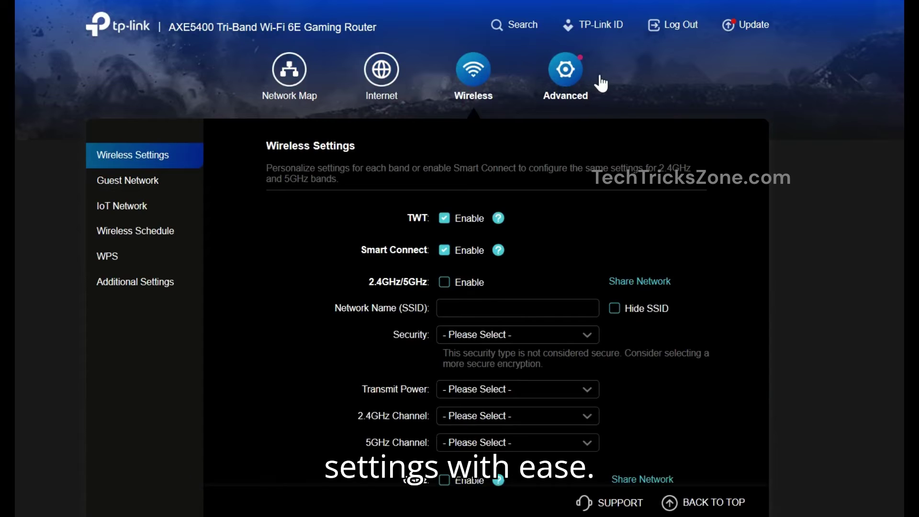
click(554, 72)
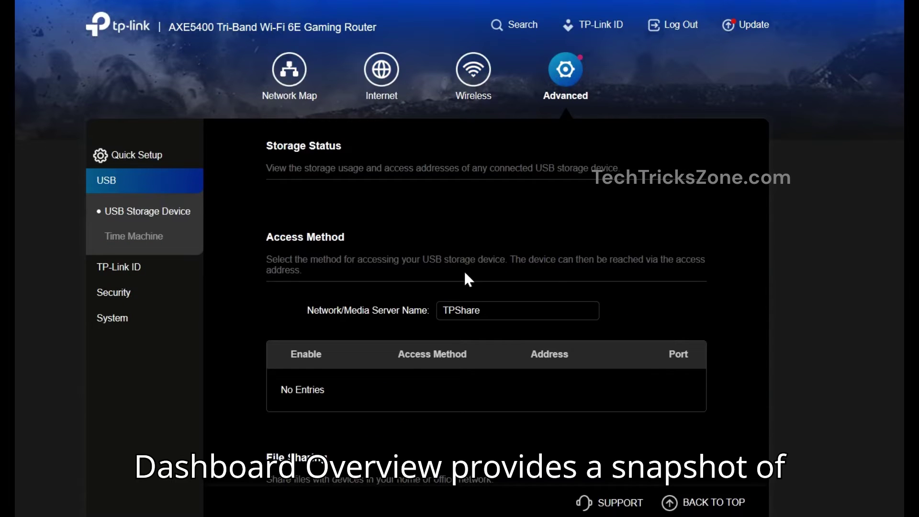
click(143, 267)
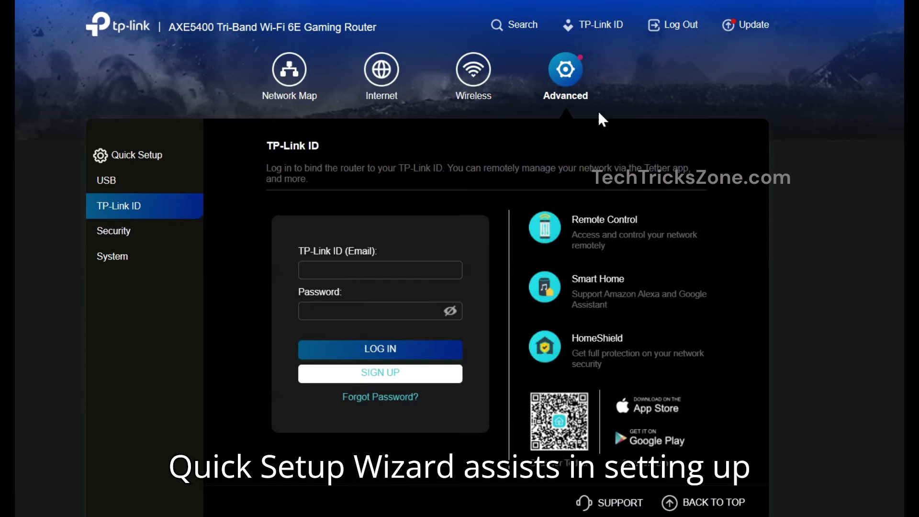
Return the TP-Link web interface to the Network Map overview
click(283, 85)
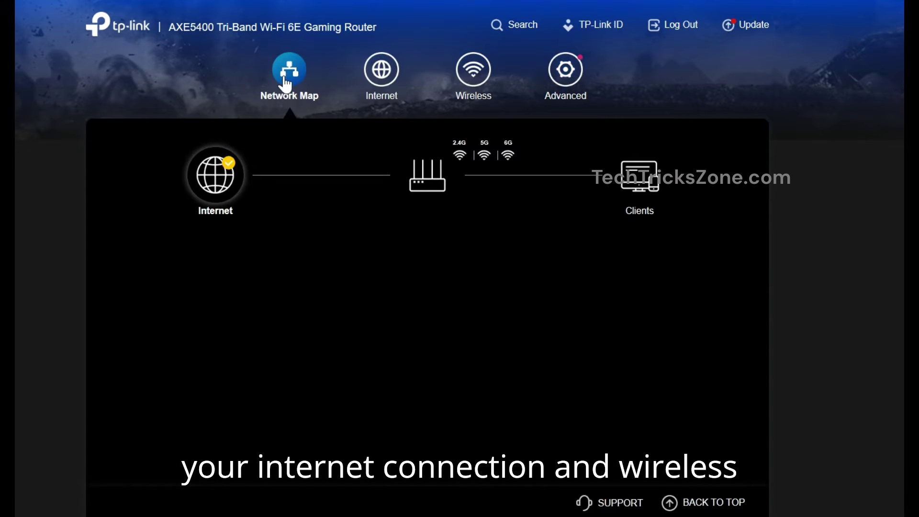